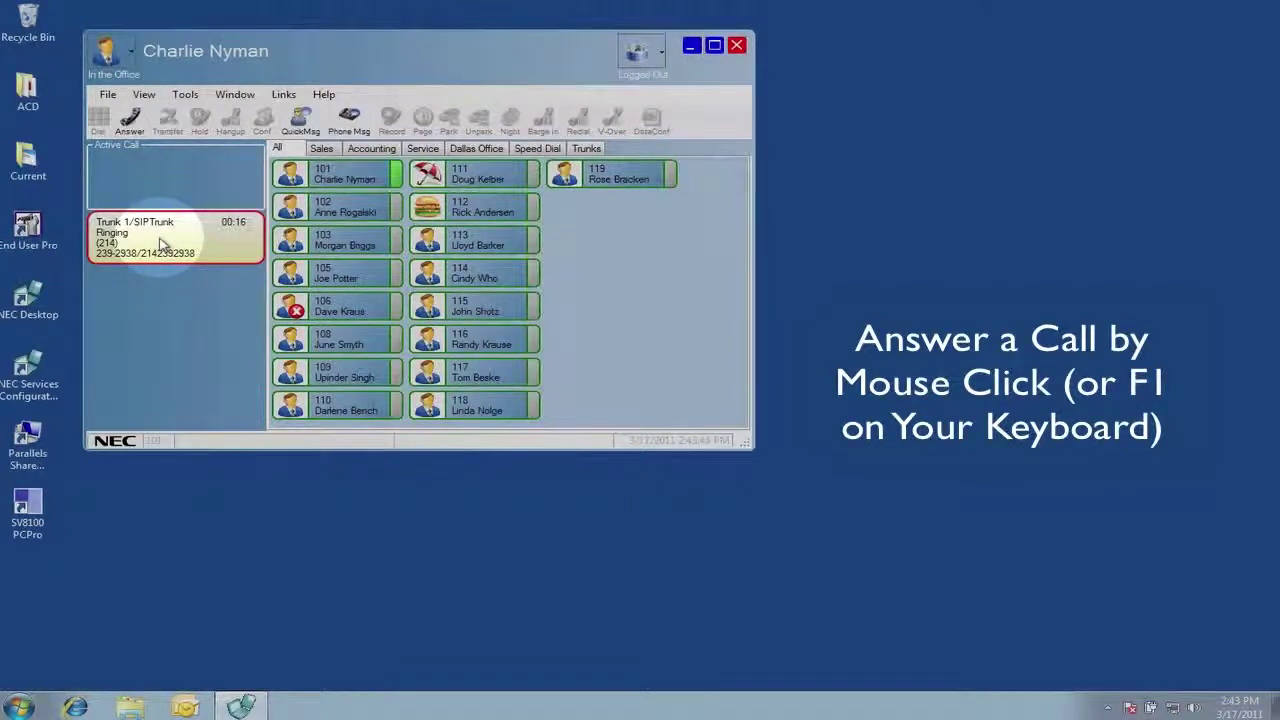
Answer the ringing trunk call, then take Anne's 102 call, leaving the trunk on hold.
{"action": "left_click", "coordinate": [161, 244]}
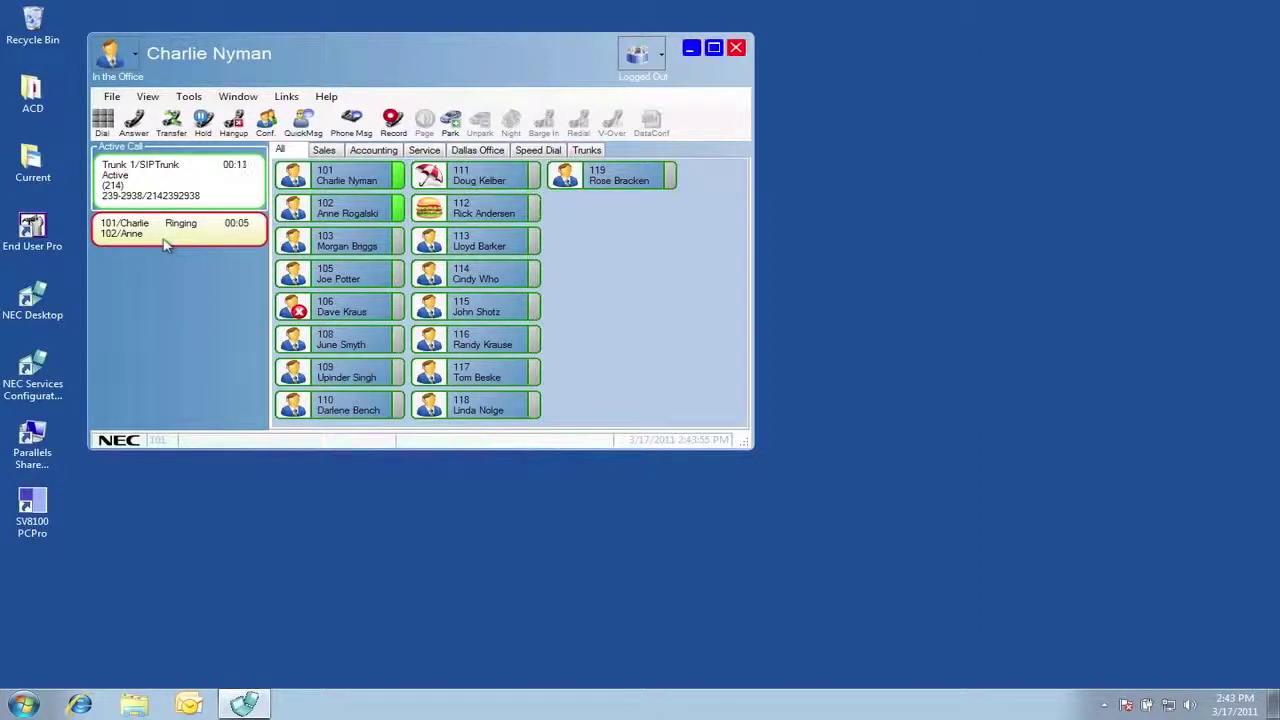
{"action": "left_click", "coordinate": [164, 240]}
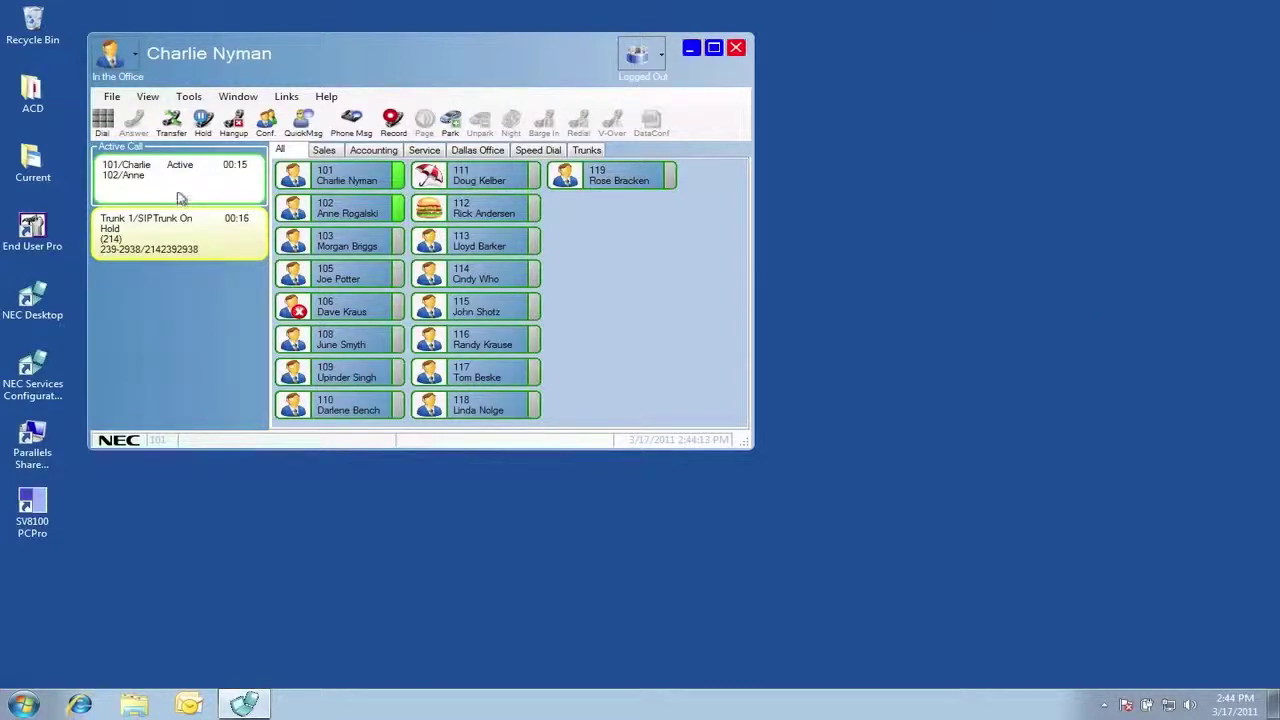
{"action": "left_click_drag", "start_coordinate": [180, 198], "coordinate": [340, 250]}
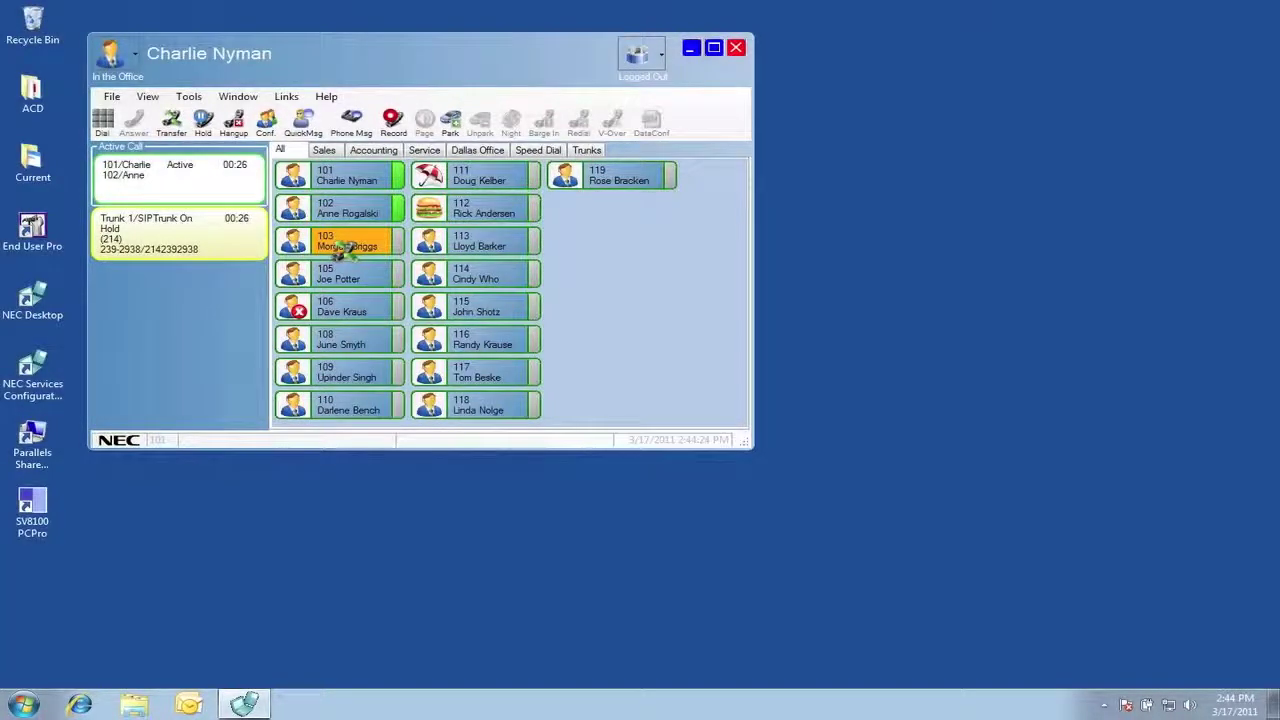
{"action": "left_click_drag", "start_coordinate": [342, 249], "coordinate": [345, 256]}
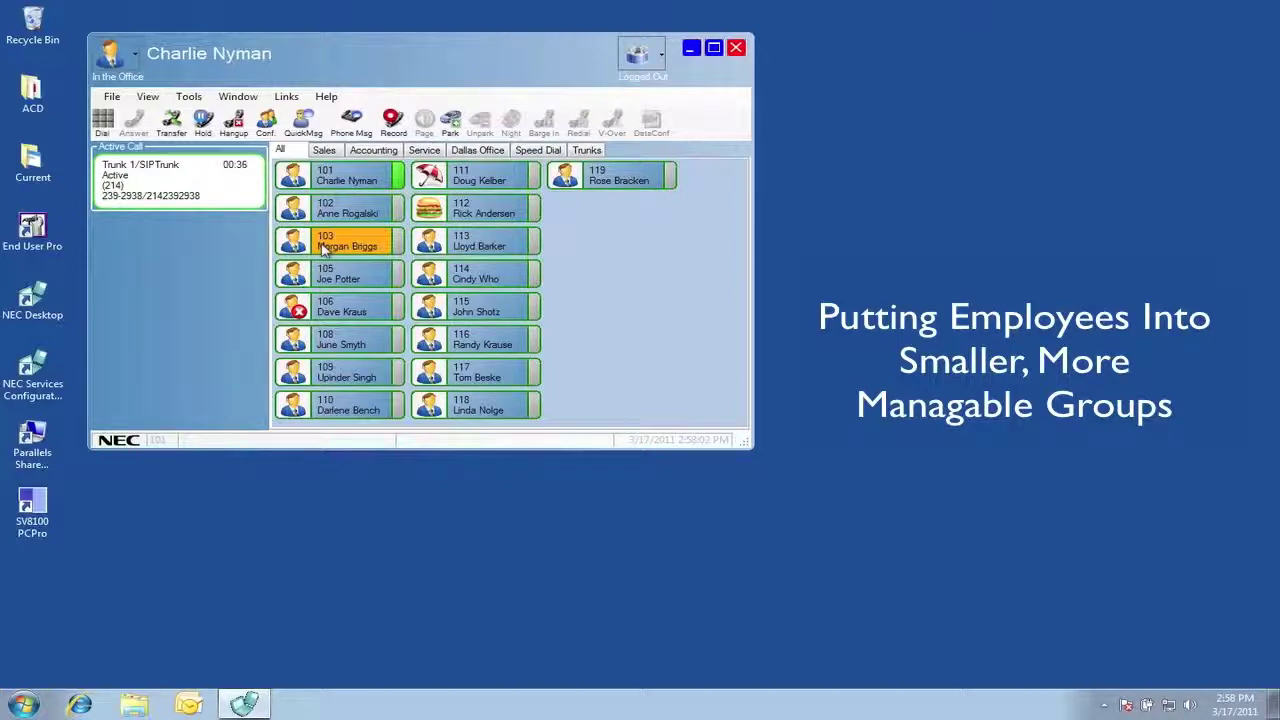
{"action": "left_click", "coordinate": [322, 250]}
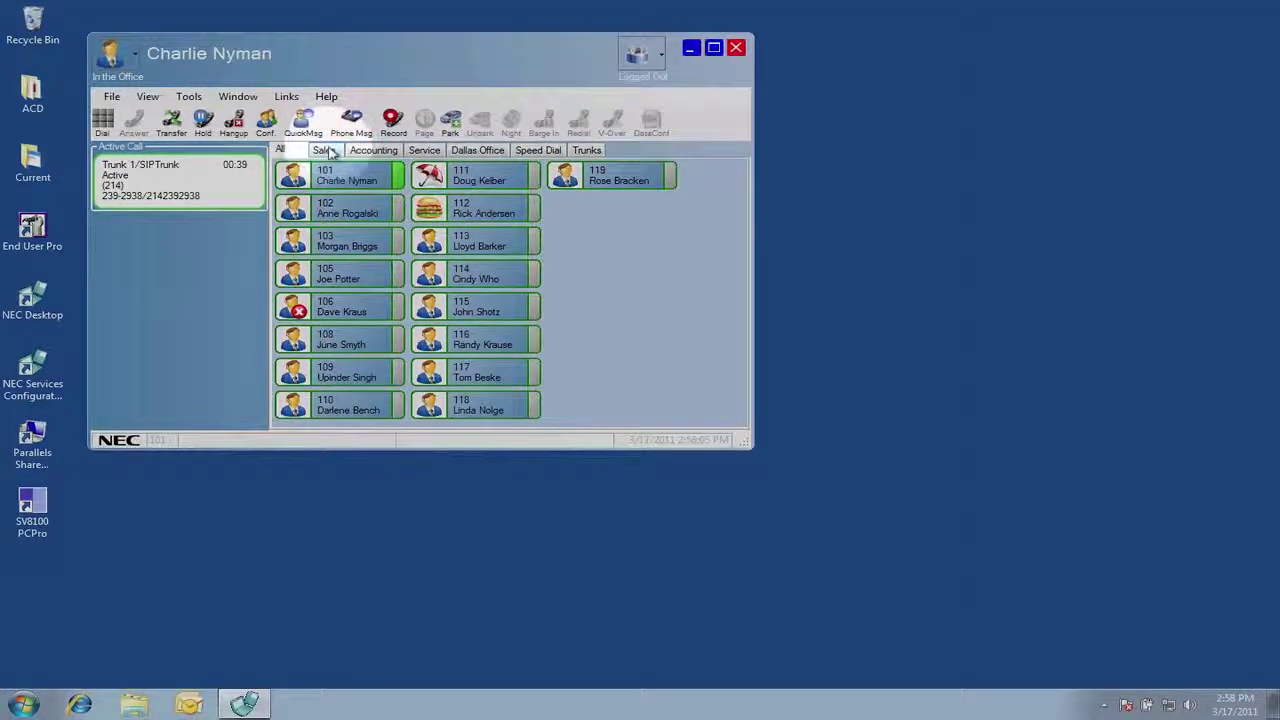
{"action": "left_click", "coordinate": [373, 150]}
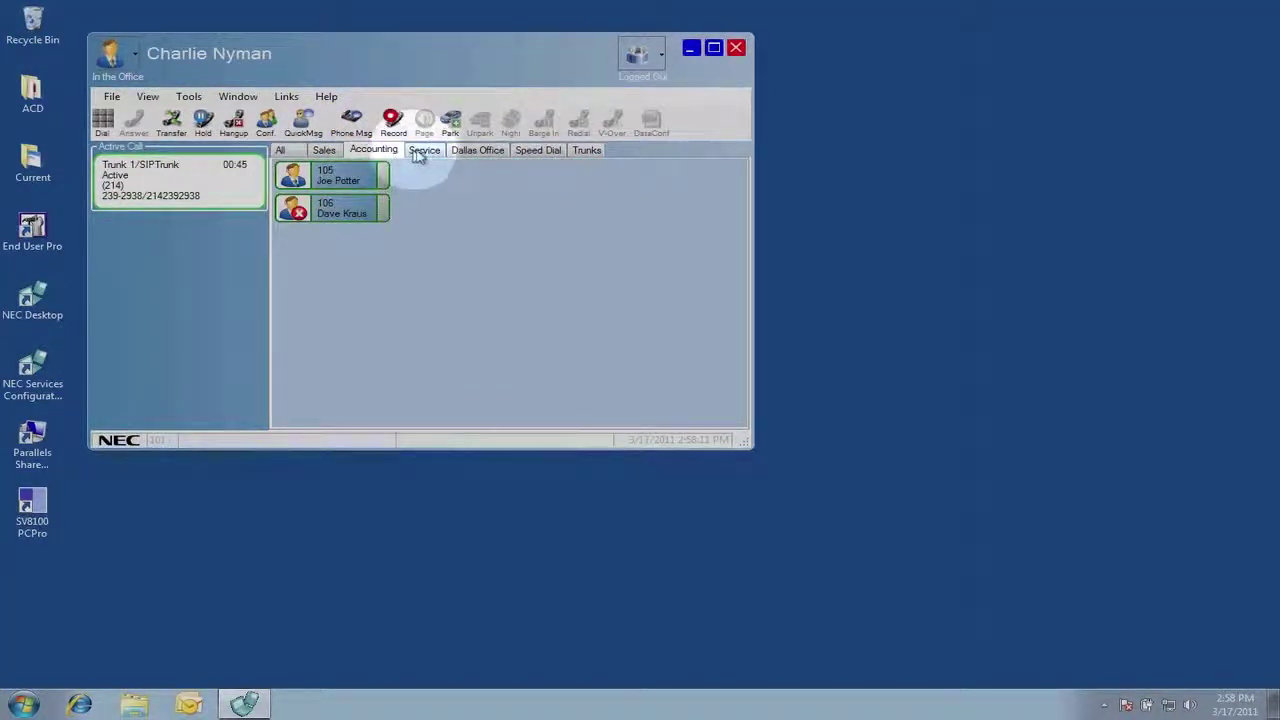
{"action": "left_click", "coordinate": [422, 151]}
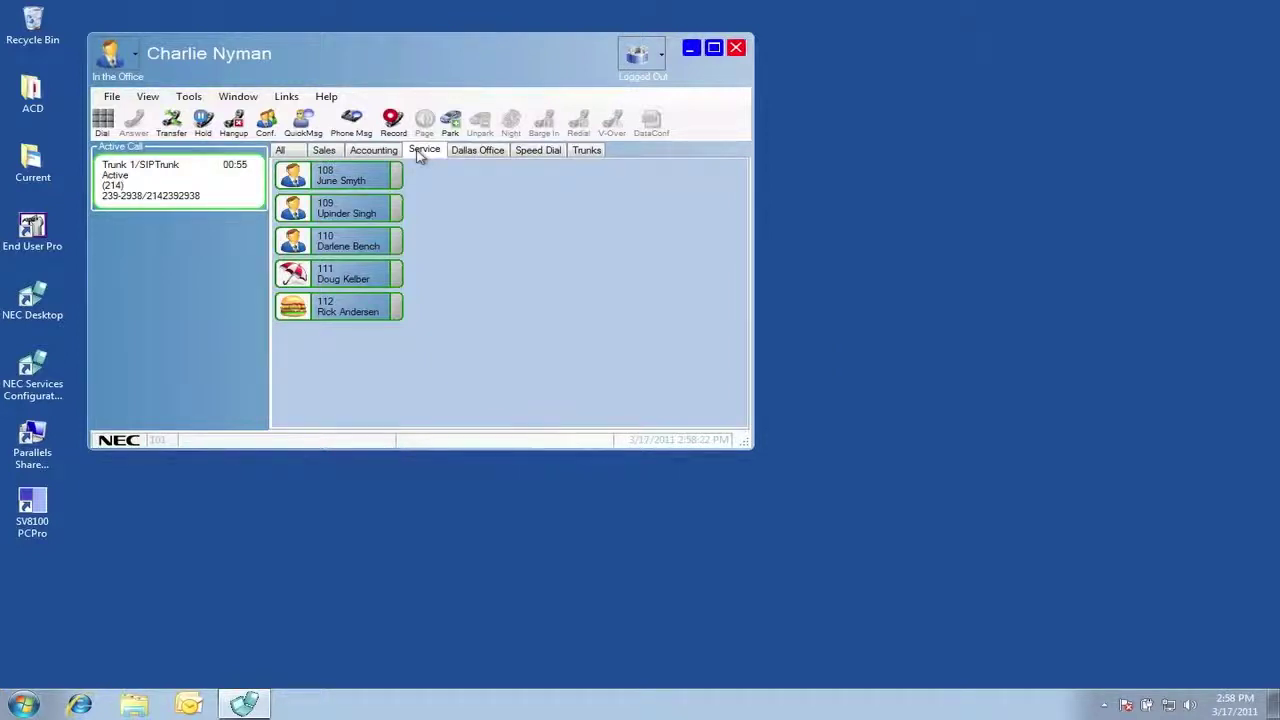
{"action": "left_click", "coordinate": [512, 150]}
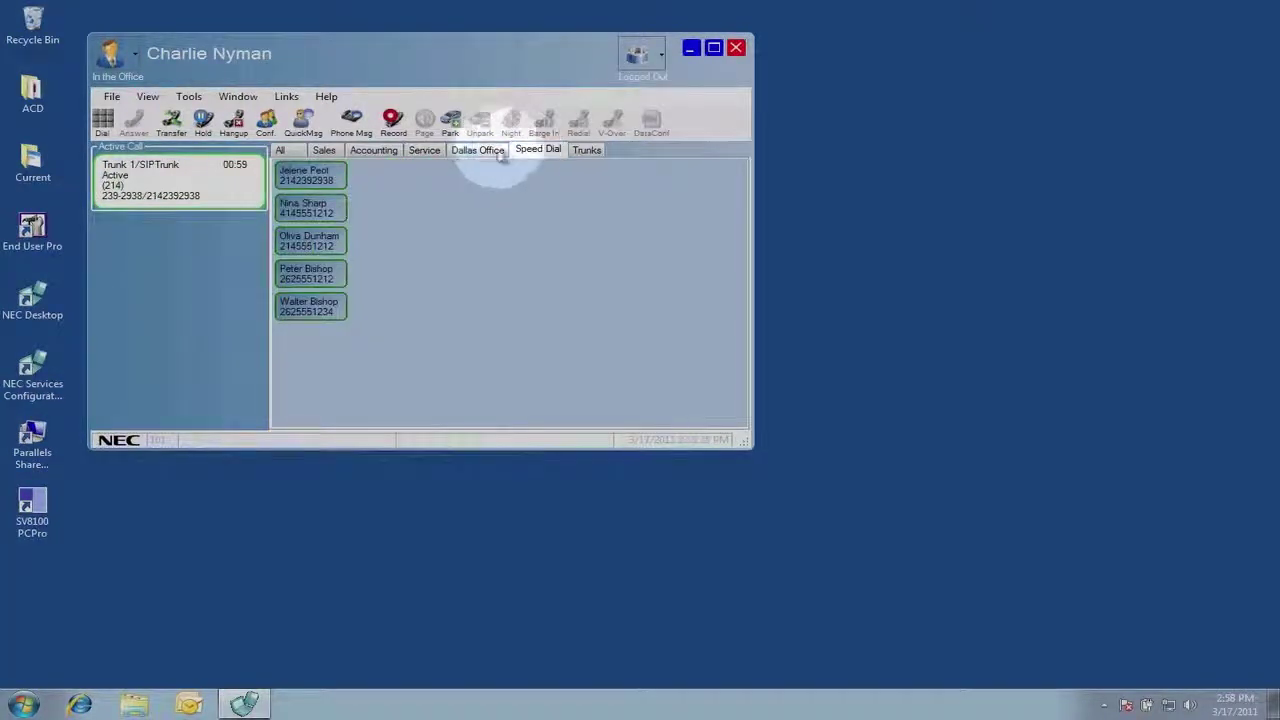
{"action": "left_click", "coordinate": [192, 189]}
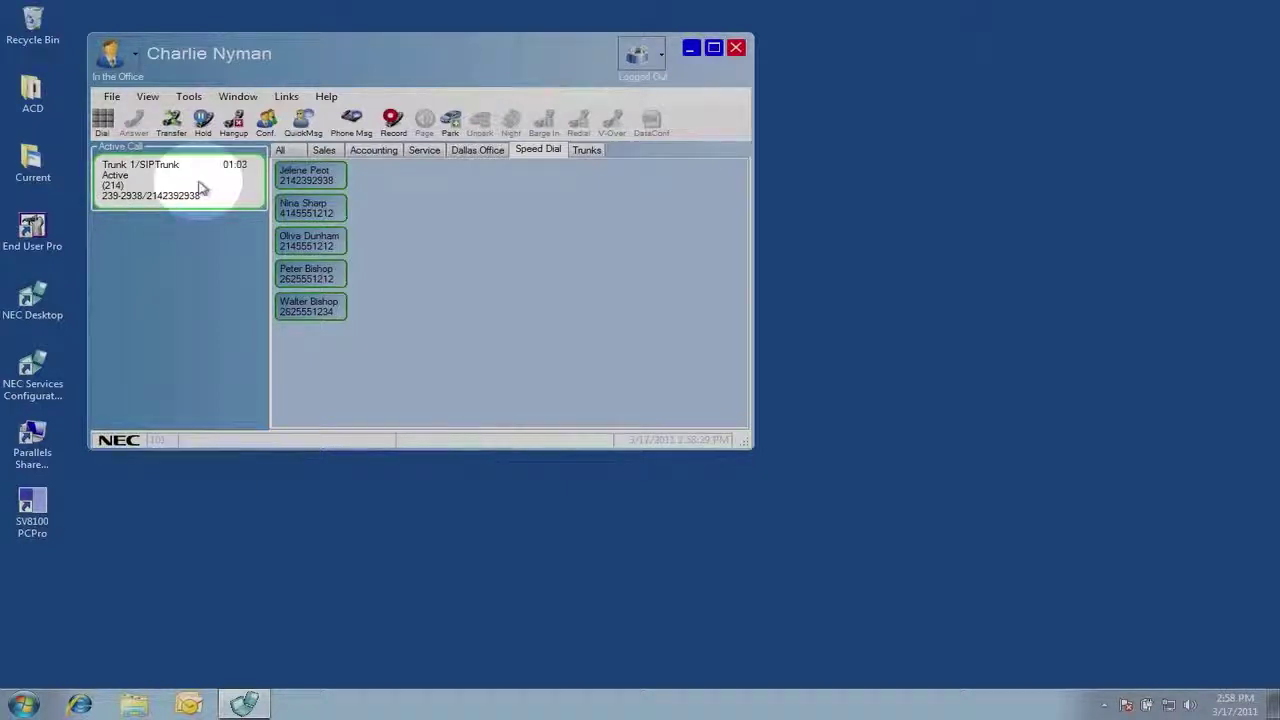
{"action": "left_click", "coordinate": [309, 177]}
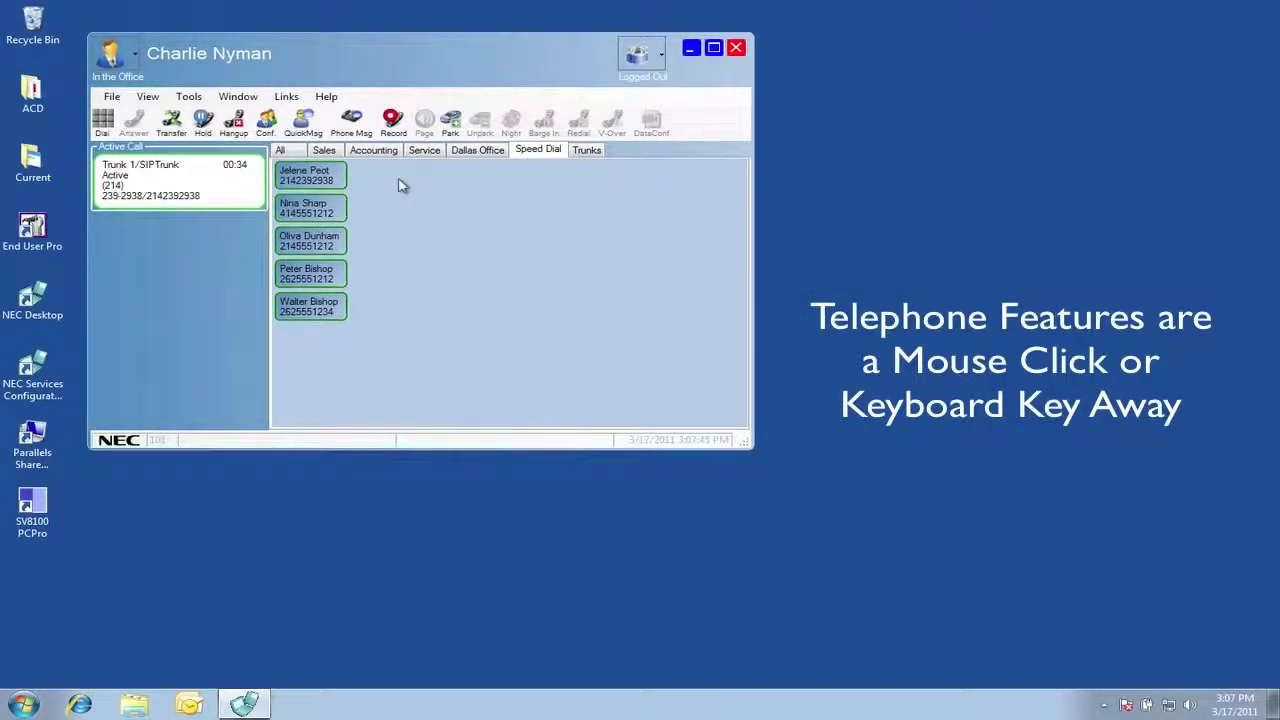
Open and cancel the Park Call and Page dialogs, then return to the All extensions list.
{"action": "left_click", "coordinate": [450, 125]}
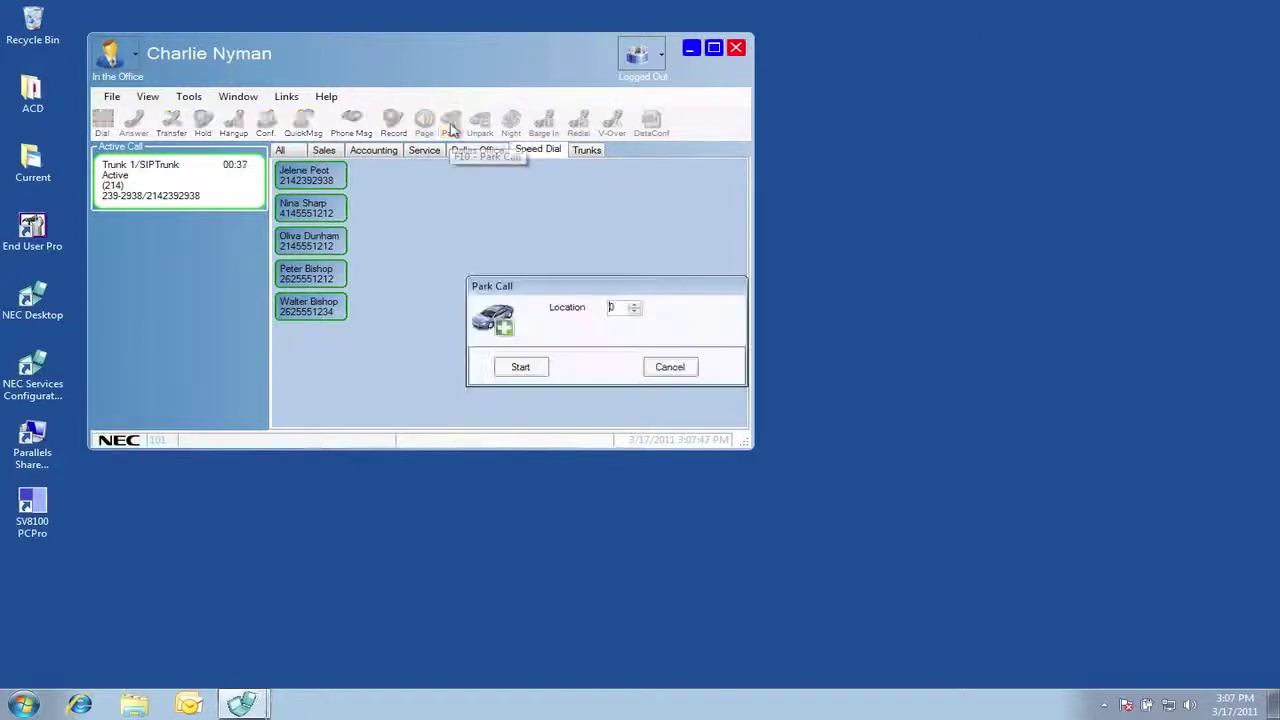
{"action": "left_click", "coordinate": [658, 370]}
{"action": "left_click", "coordinate": [424, 122]}
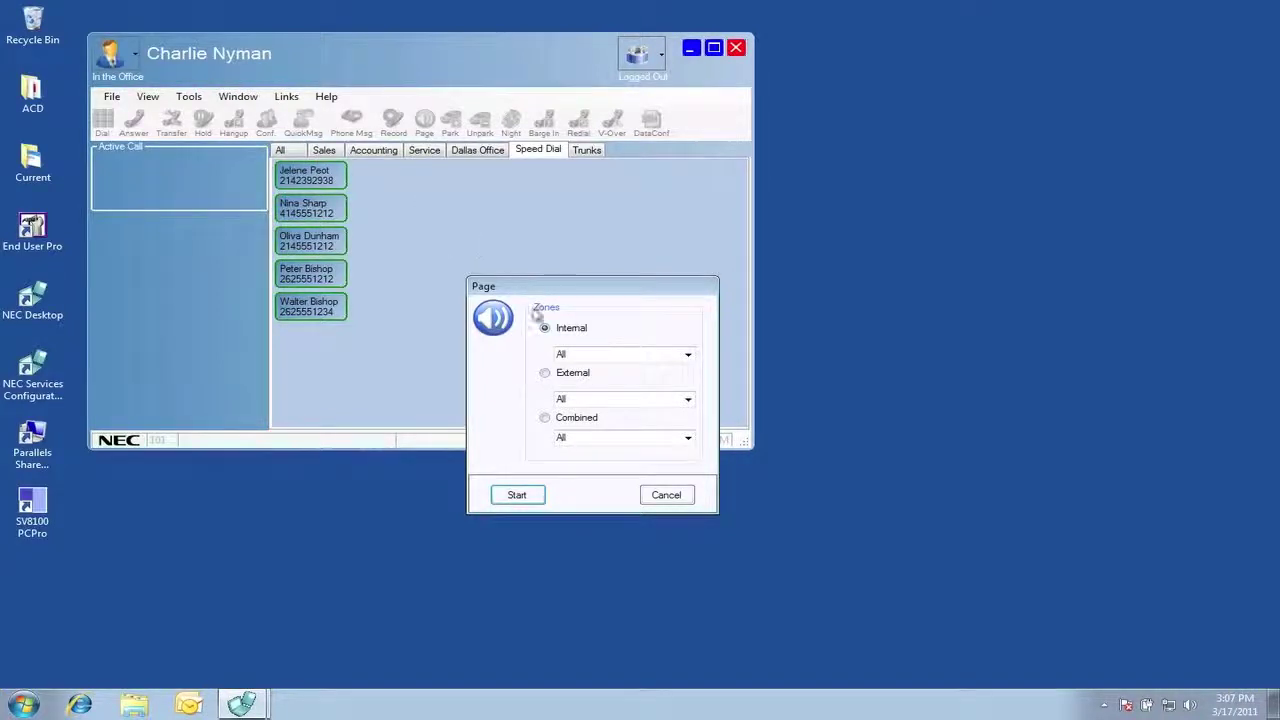
{"action": "left_click", "coordinate": [655, 498]}
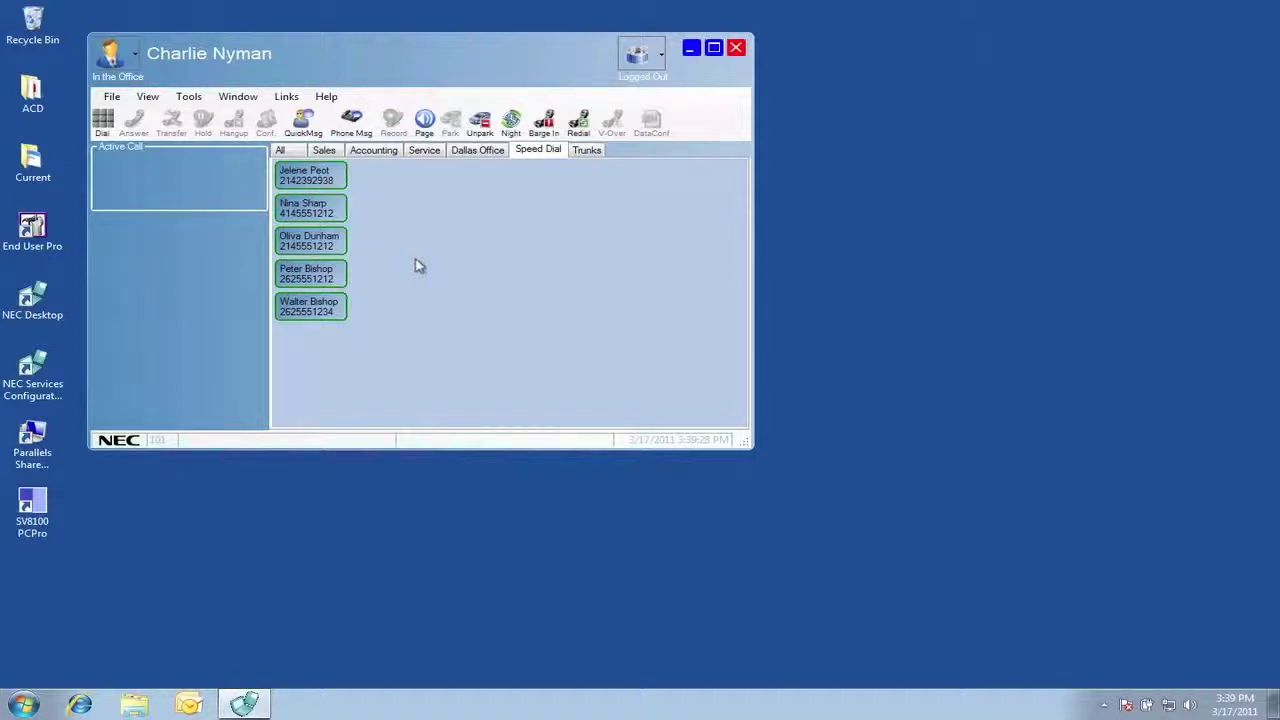
{"action": "left_click", "coordinate": [293, 152]}
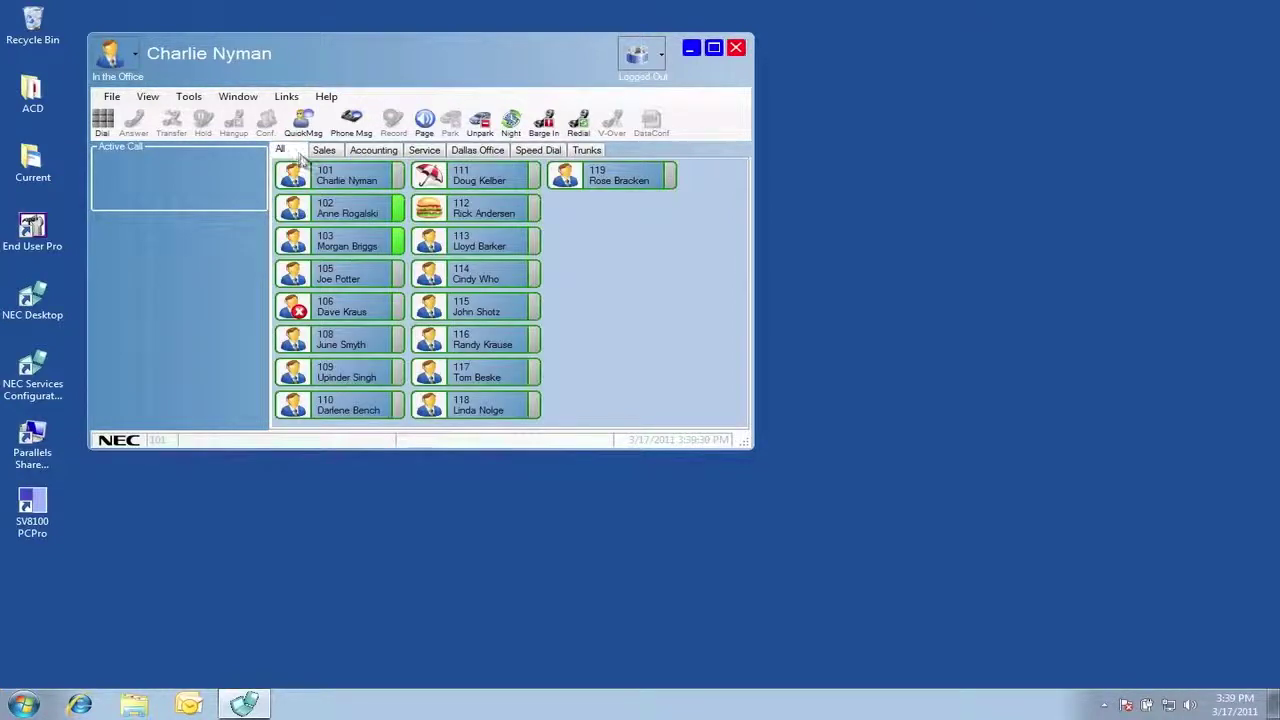
{"action": "right_click", "coordinate": [357, 210]}
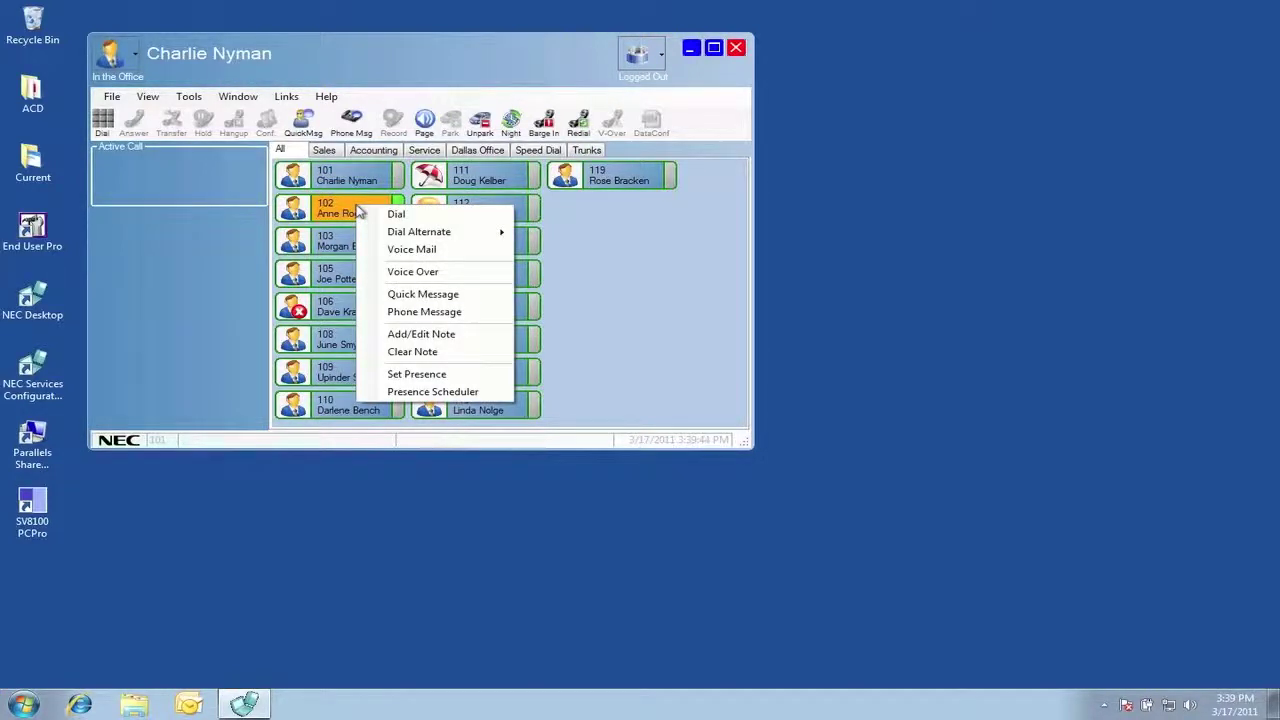
{"action": "left_click", "coordinate": [400, 296]}
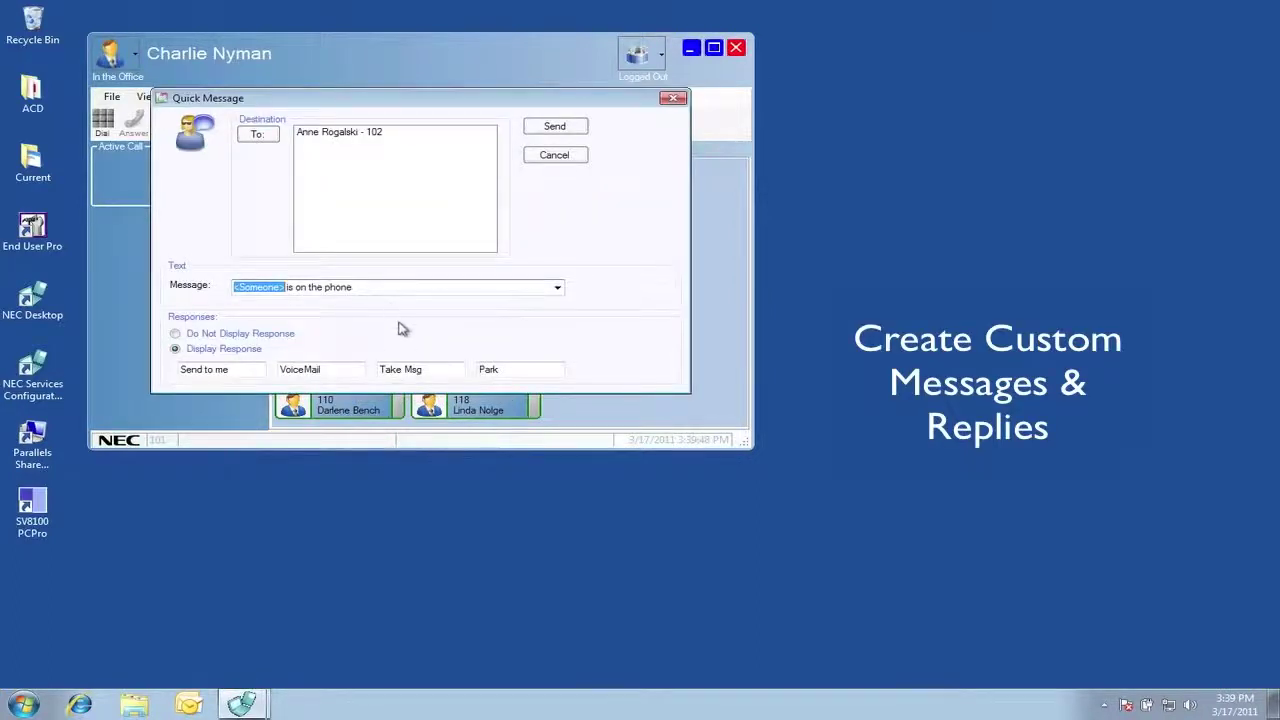
{"action": "type", "text": "Bill"}
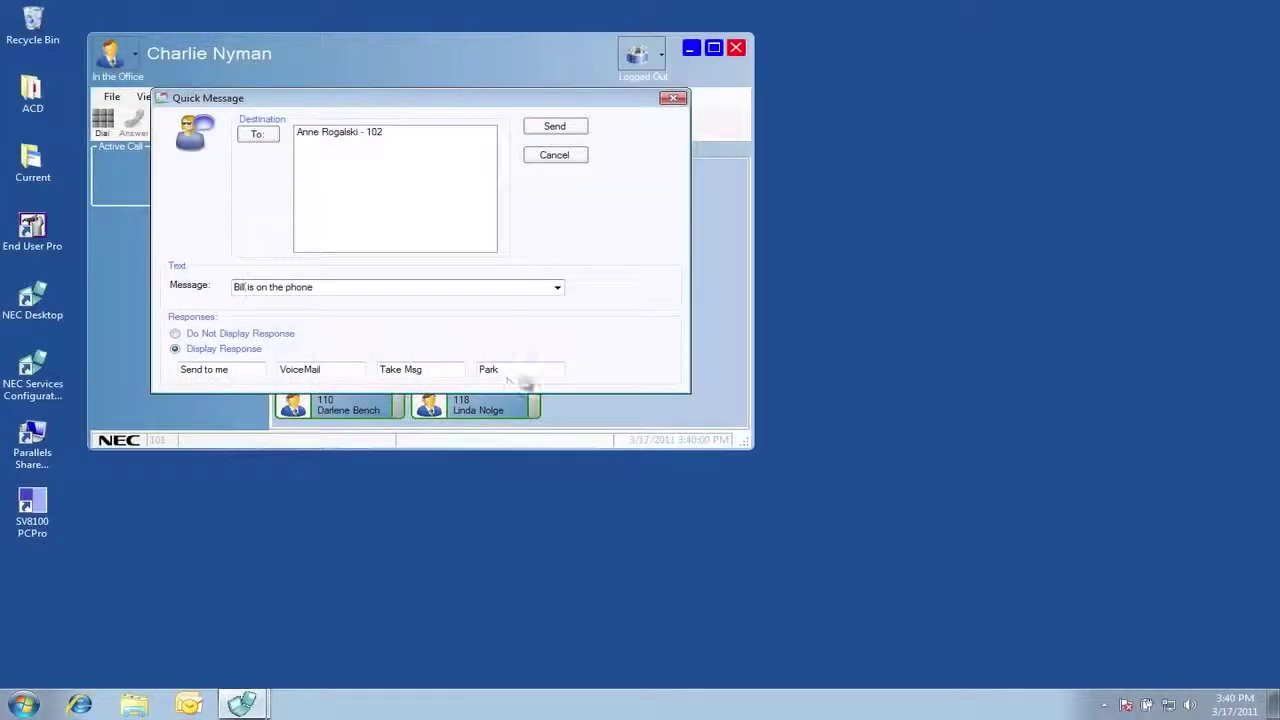
{"action": "left_click", "coordinate": [545, 132]}
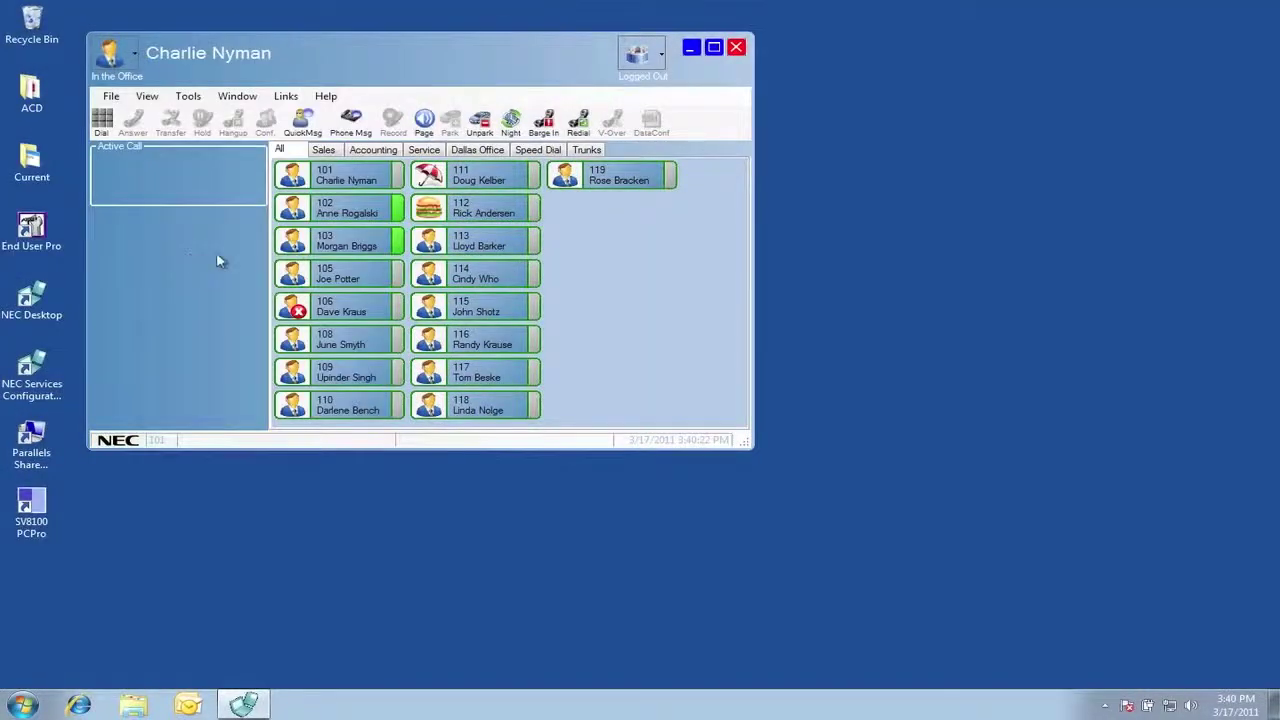
{"action": "right_click", "coordinate": [335, 213]}
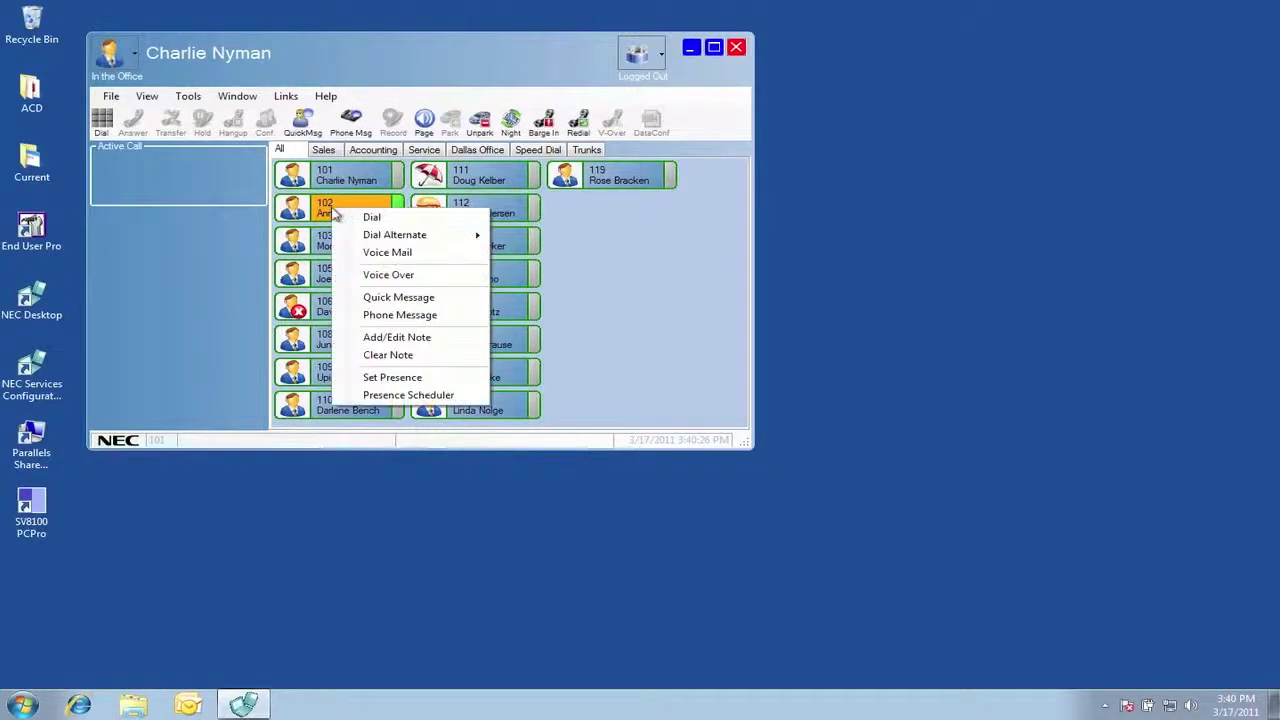
{"action": "left_click", "coordinate": [390, 315]}
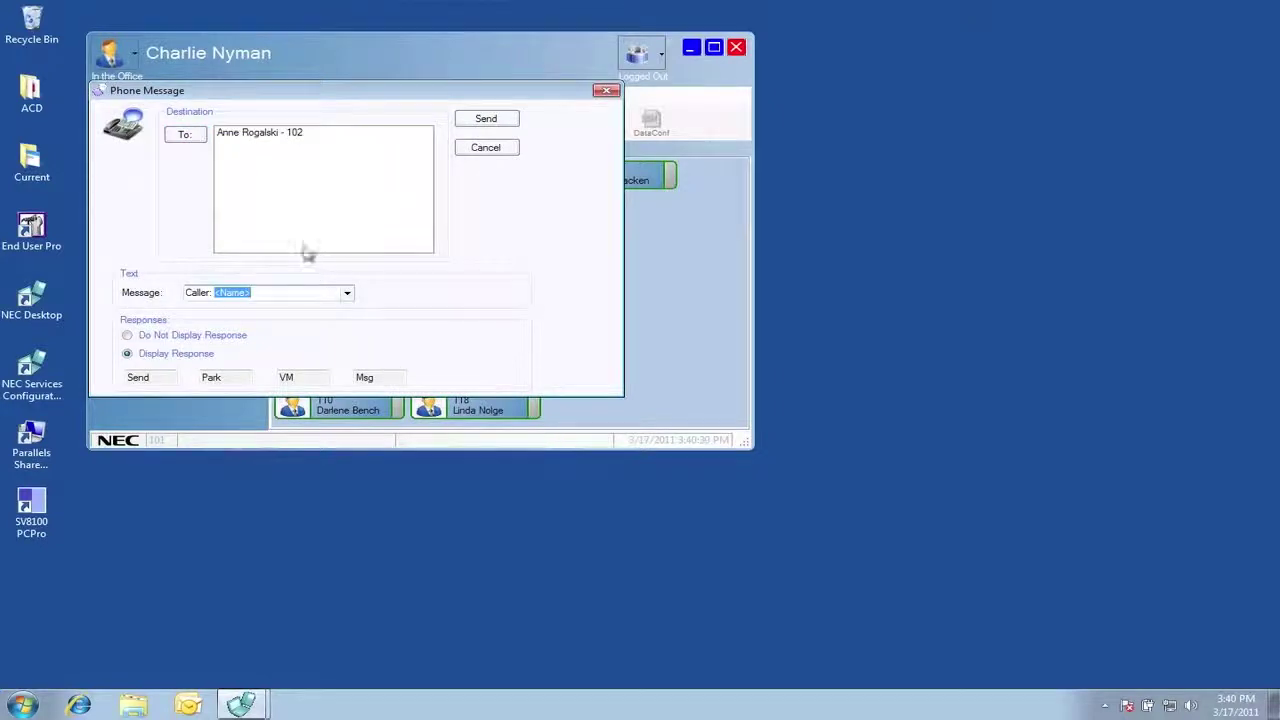
{"action": "type", "text": "B"}
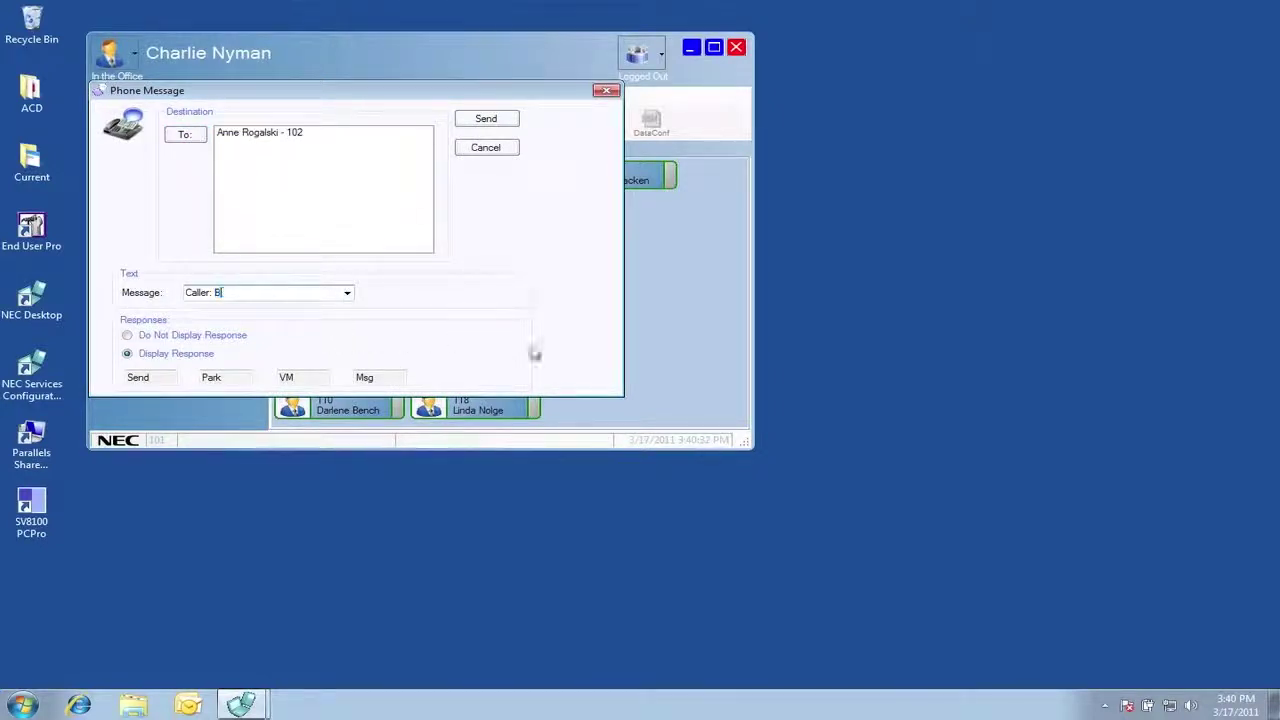
{"action": "type", "text": "ill"}
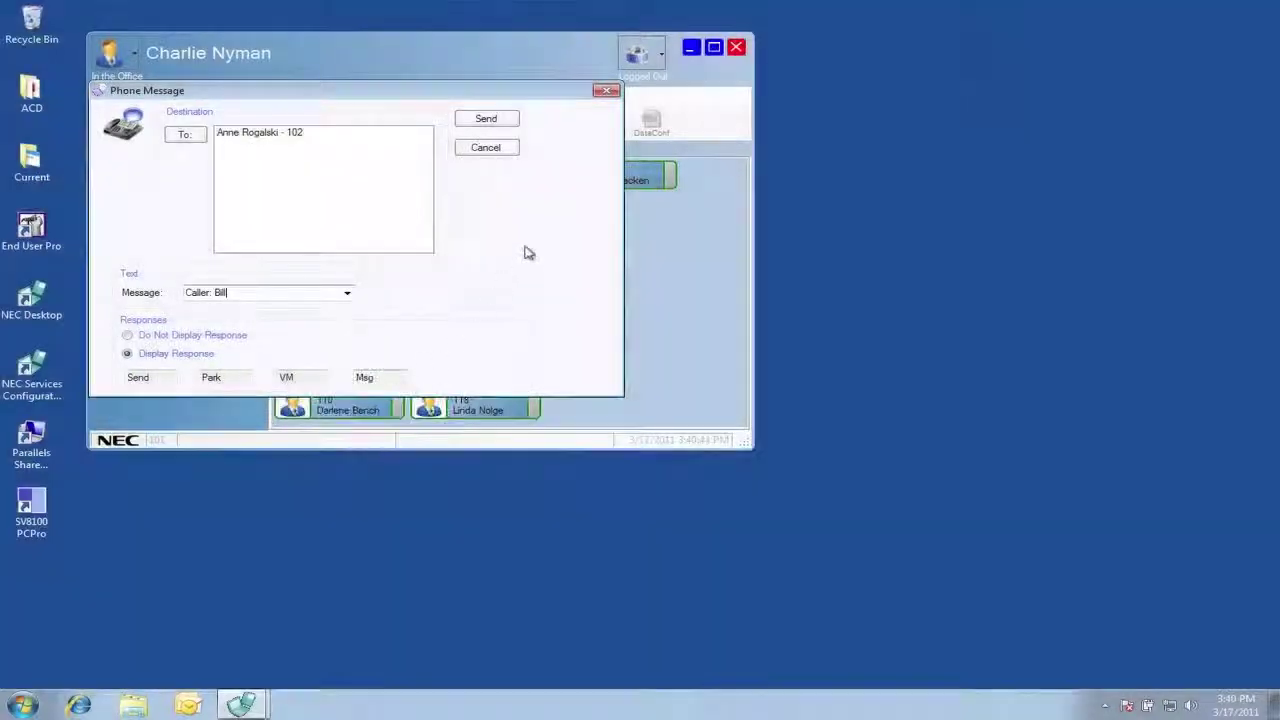
{"action": "left_click", "coordinate": [480, 119]}
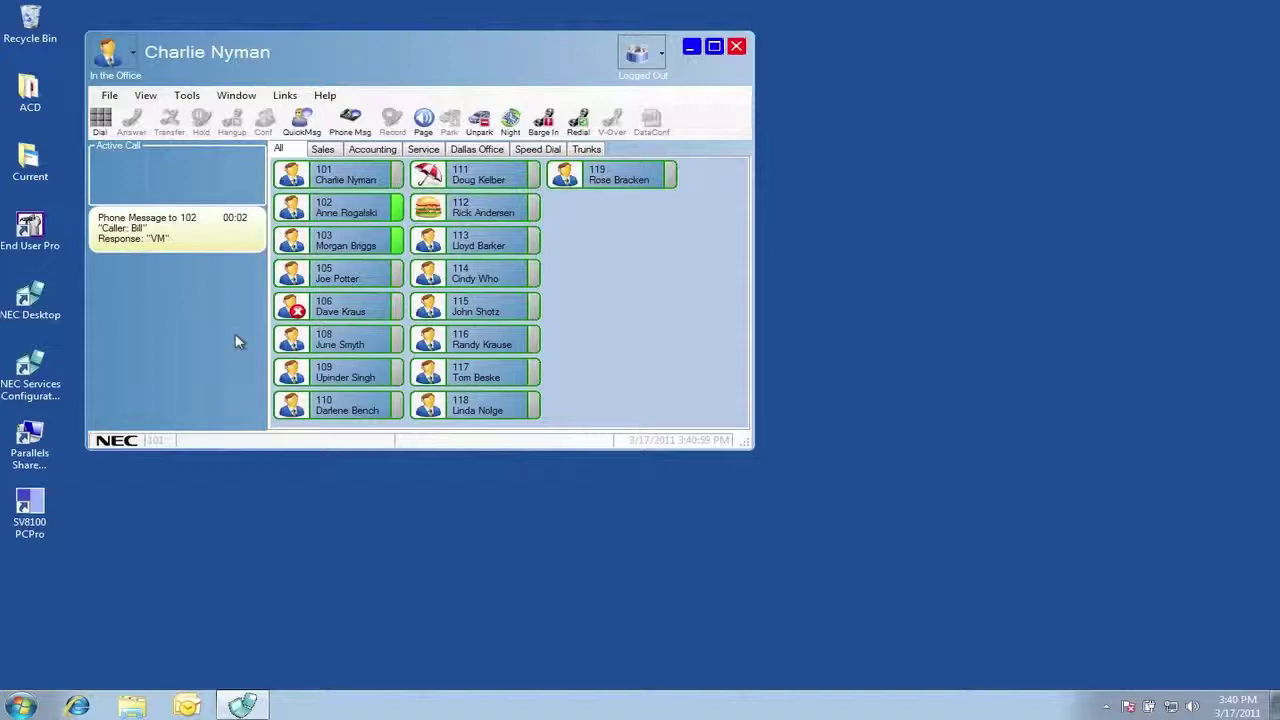
{"action": "left_click", "coordinate": [215, 235]}
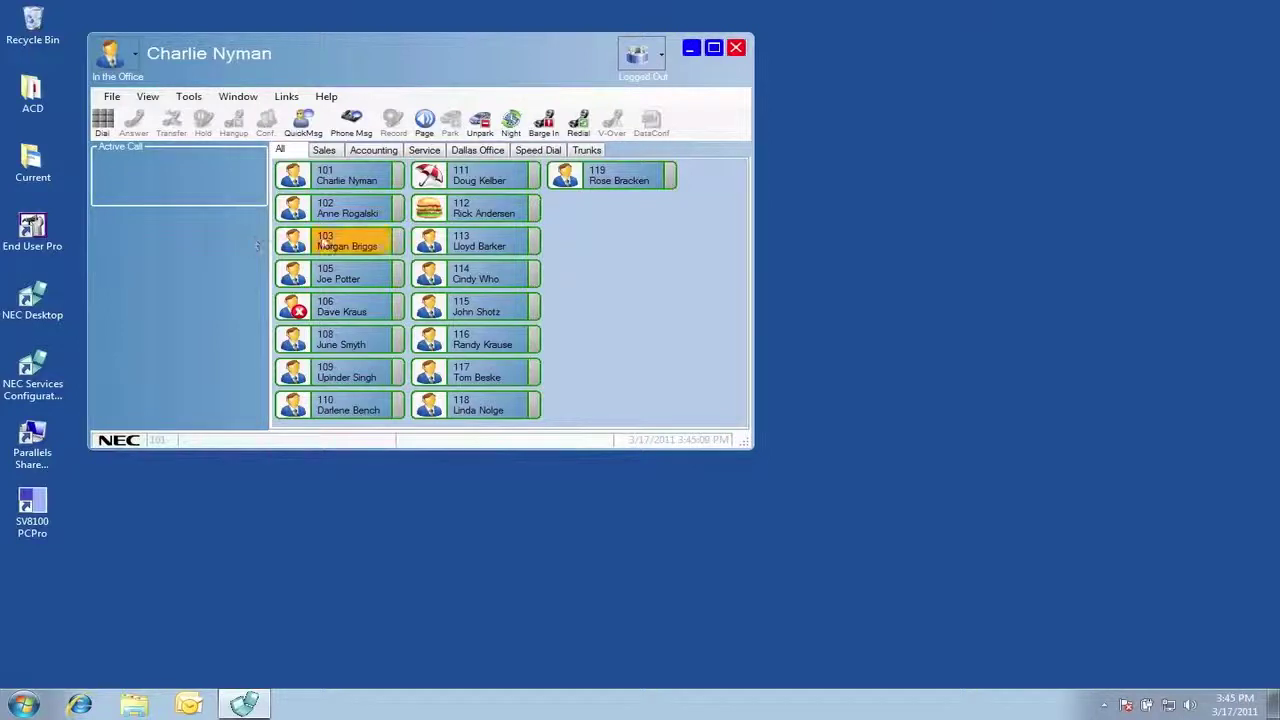
{"action": "right_click", "coordinate": [327, 240]}
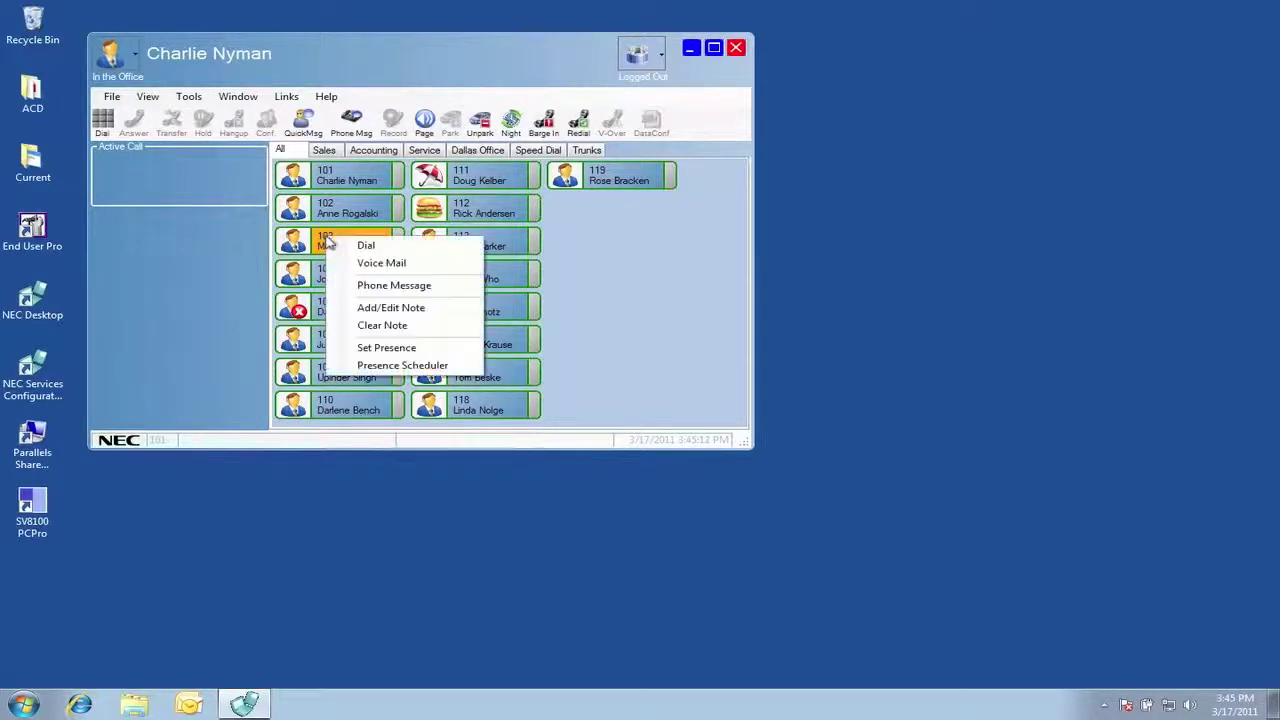
{"action": "left_click", "coordinate": [367, 348]}
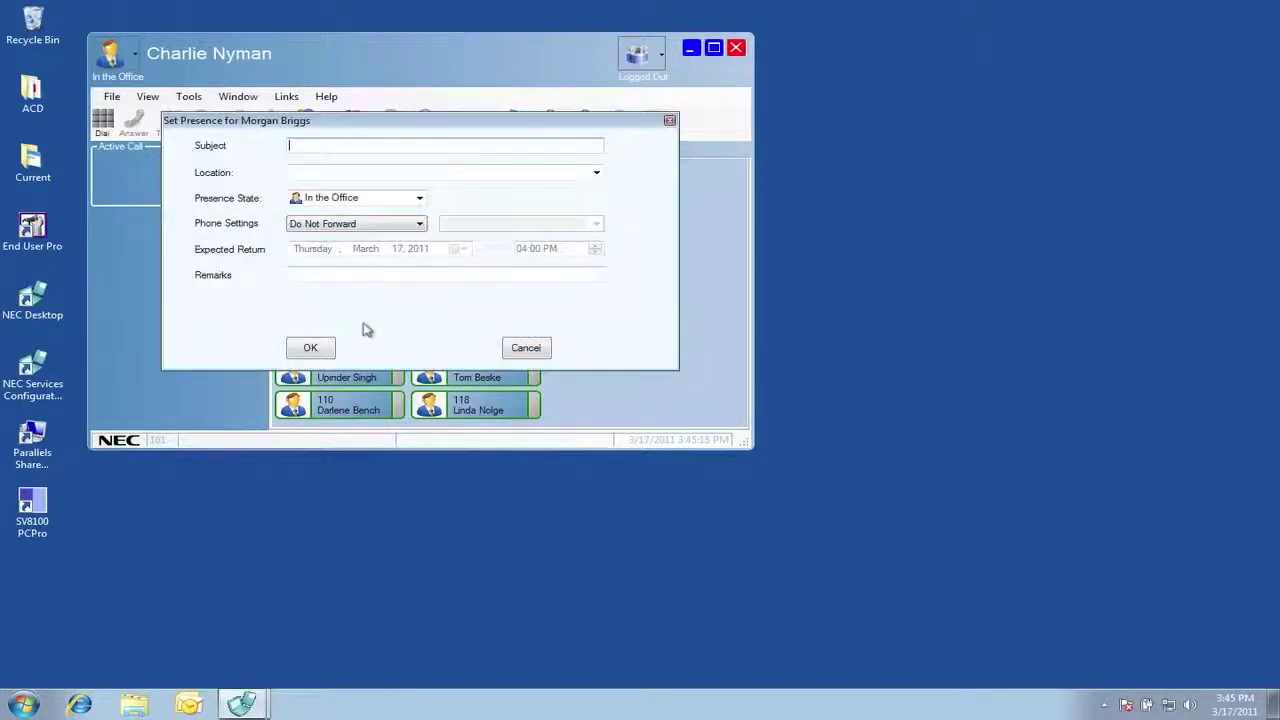
{"action": "left_click", "coordinate": [418, 199]}
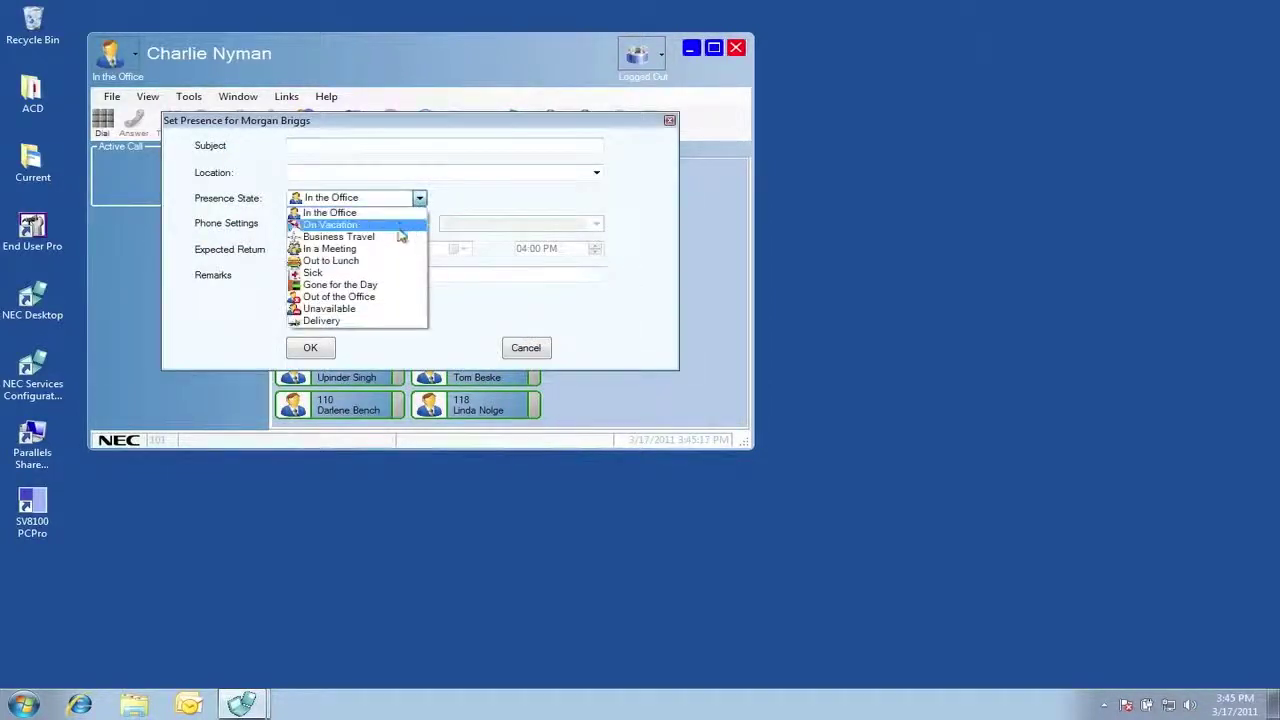
{"action": "left_click", "coordinate": [393, 273]}
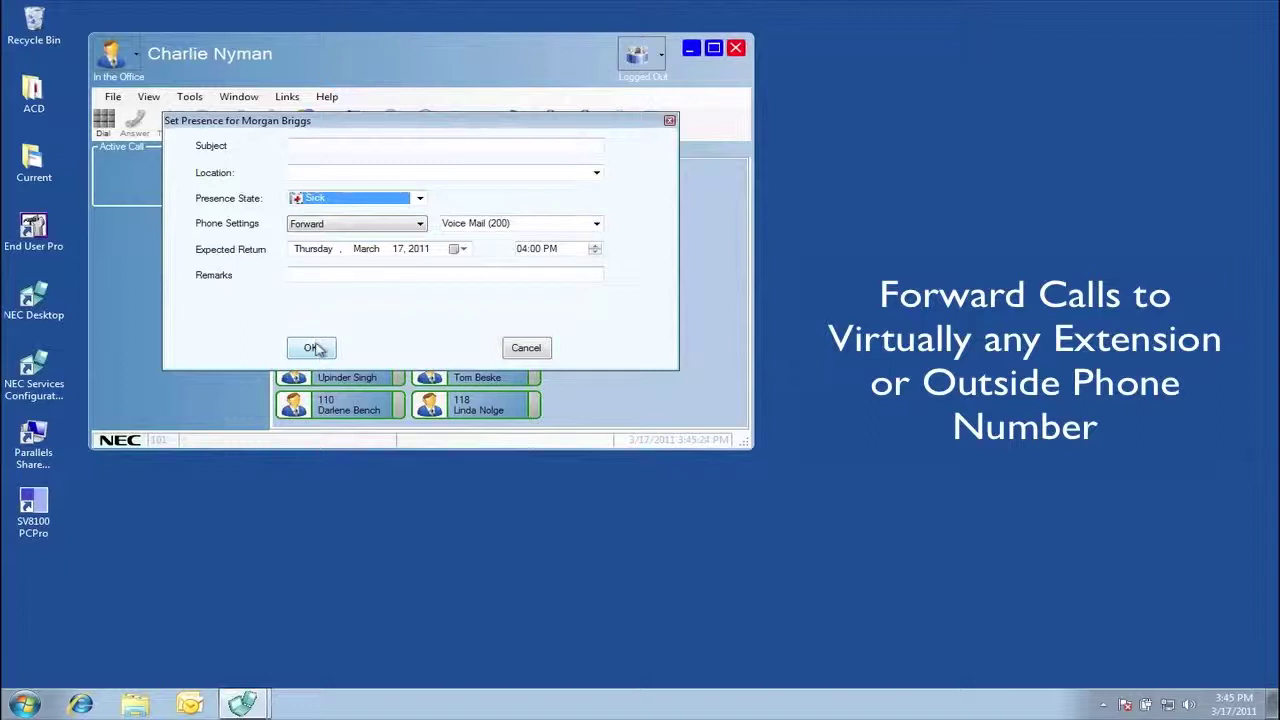
{"action": "left_click", "coordinate": [311, 347]}
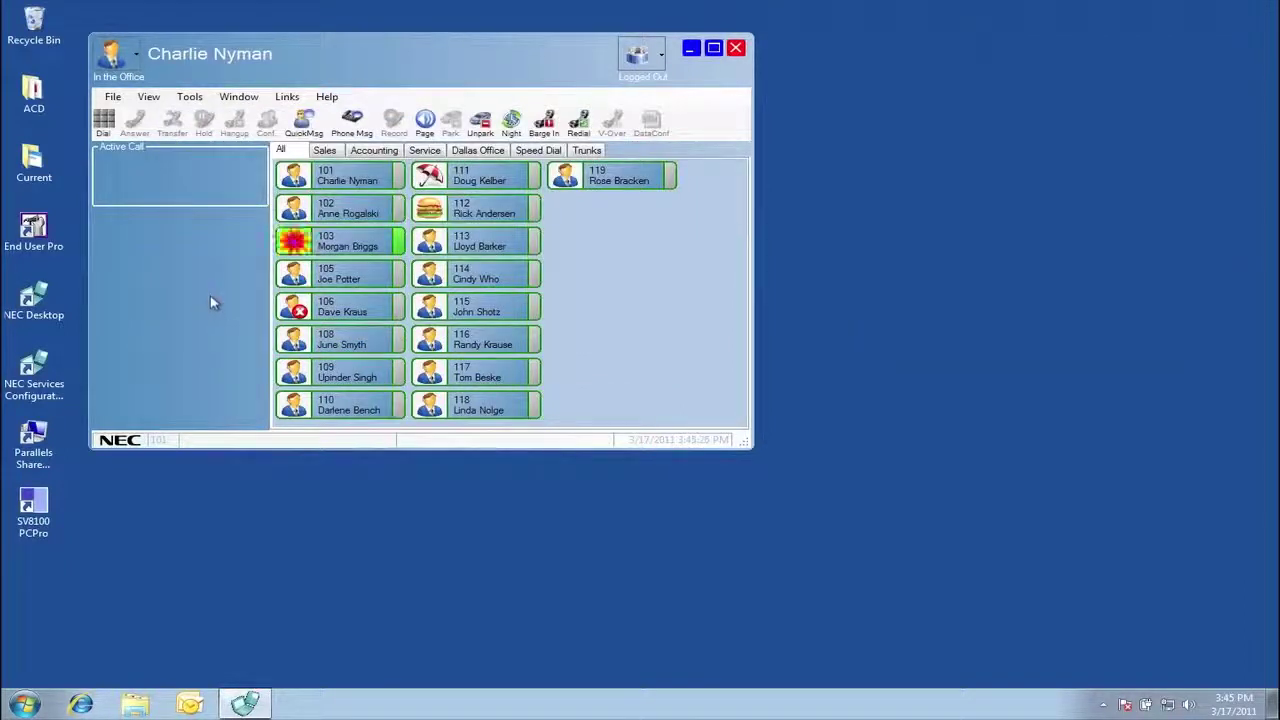